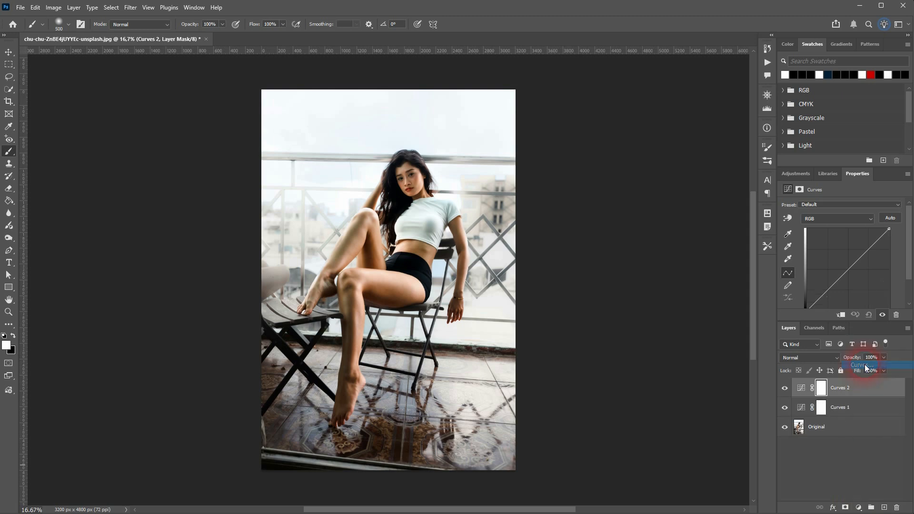
# Step: Rename the Curves 1 layer to 'Dodge' and the Curves 2 layer to 'Burn'
pyautogui.doubleClick(842, 408)
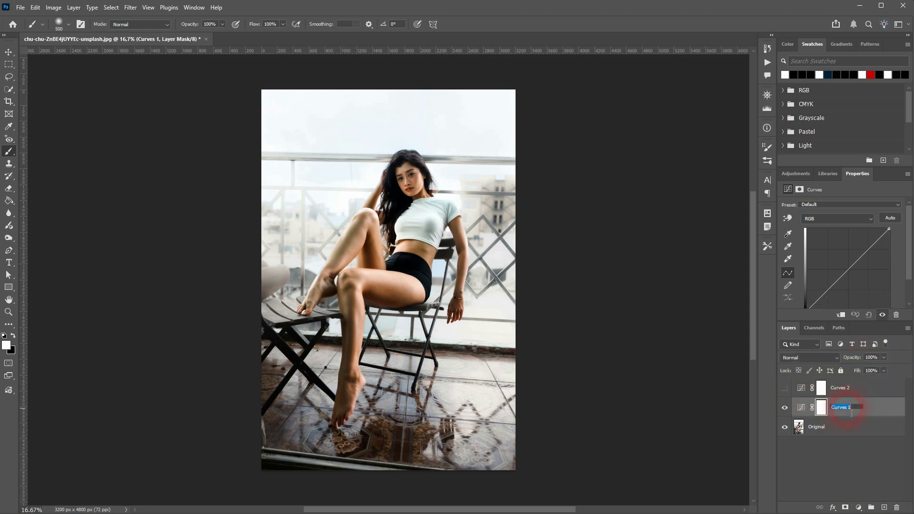
pyautogui.write('Dodge')
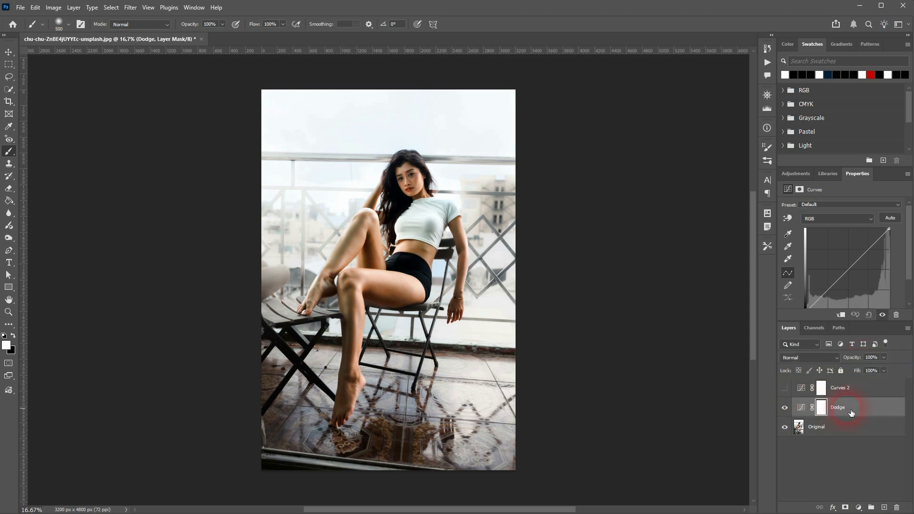
pyautogui.press('Return')
pyautogui.doubleClick(842, 388)
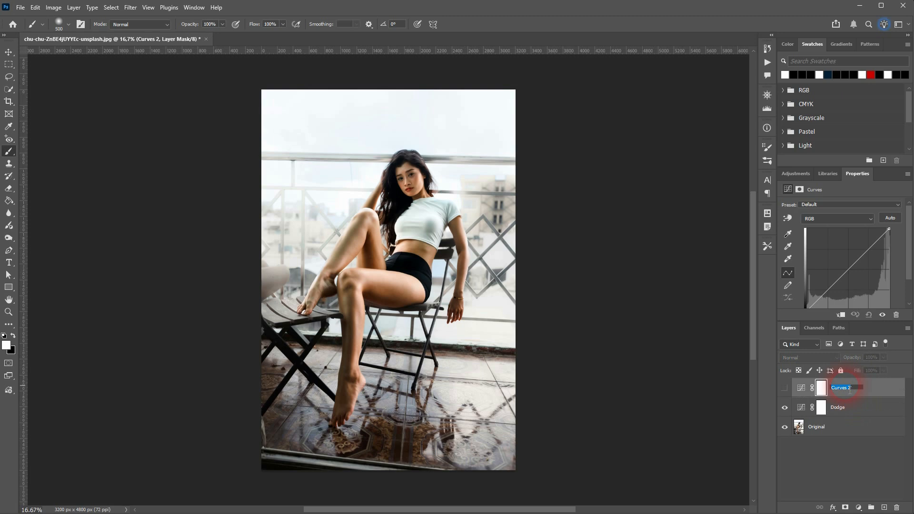
pyautogui.write('Burn')
pyautogui.press('Return')
pyautogui.click(850, 390)
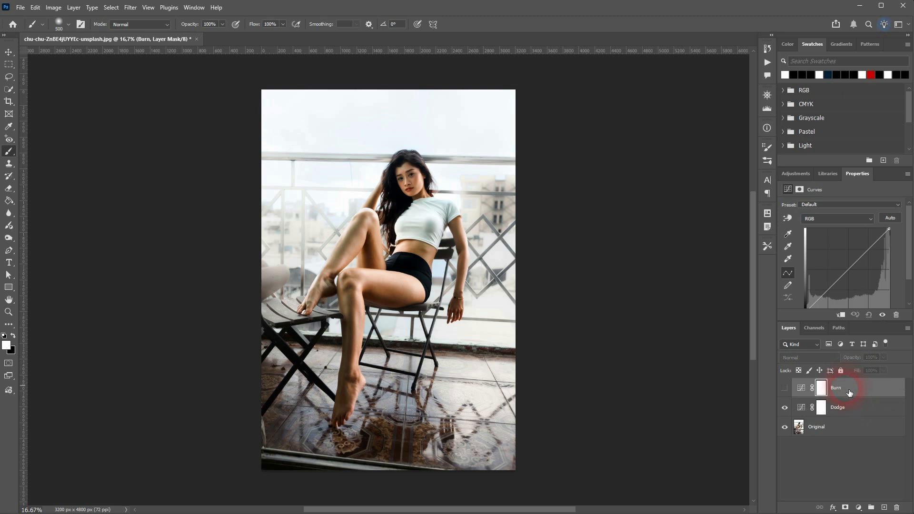
# Step: Select the Dodge layer and raise its RGB curve midpoint to brighten the photo
pyautogui.click(851, 412)
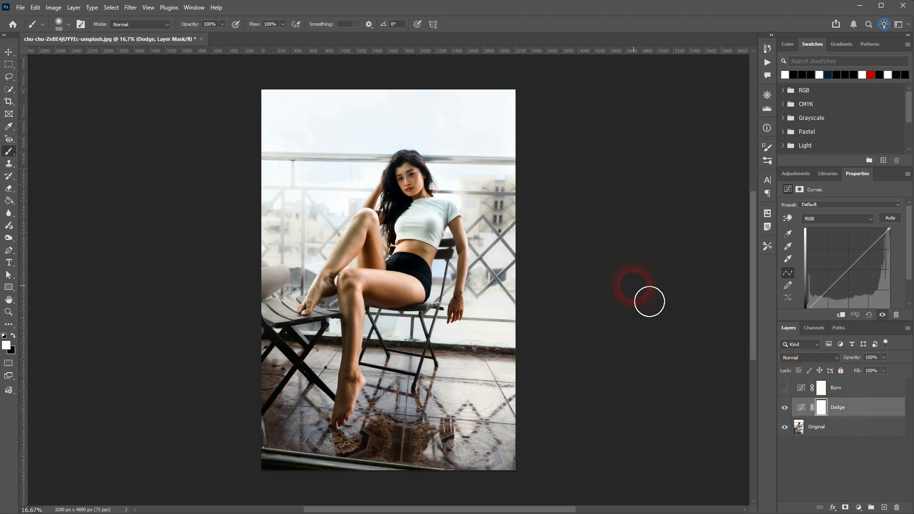
pyautogui.click(9, 238)
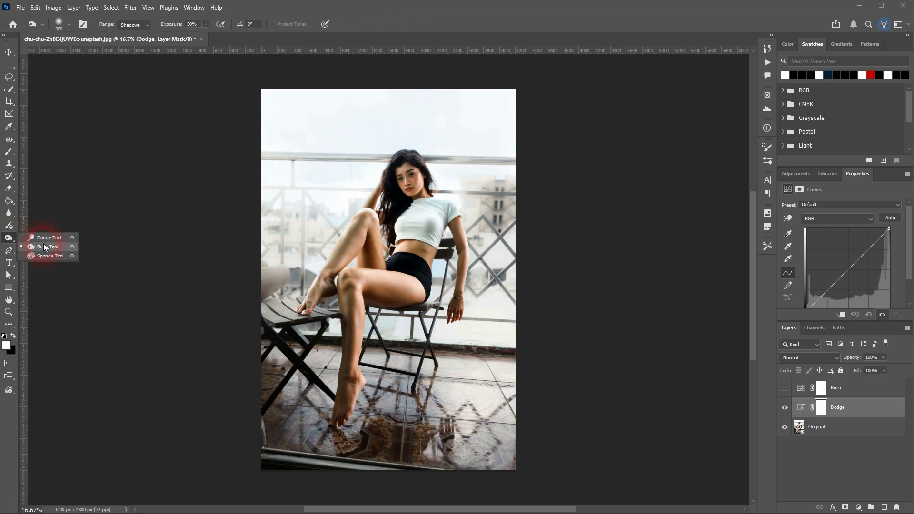
pyautogui.click(8, 242)
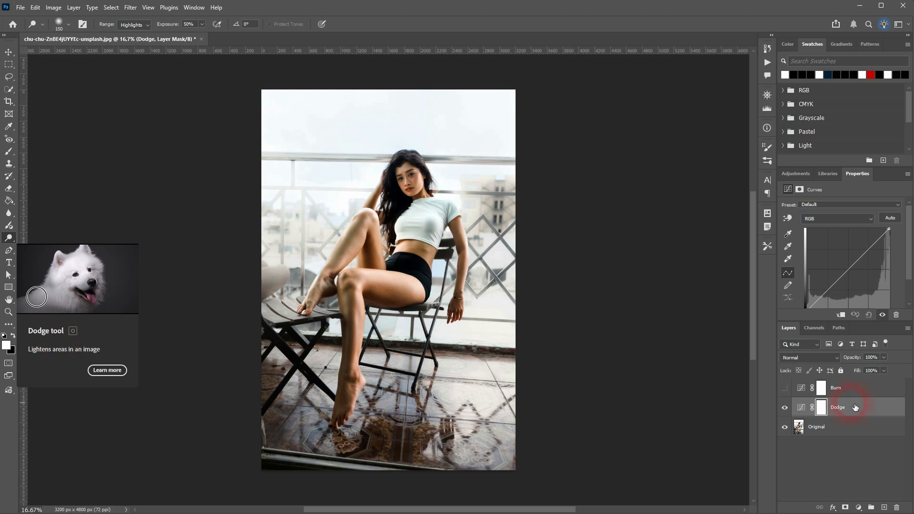
pyautogui.moveTo(852, 274)
pyautogui.mouseDown()
pyautogui.moveTo(817, 243)
pyautogui.moveTo(834, 264)
pyautogui.moveTo(847, 265)
pyautogui.mouseUp()
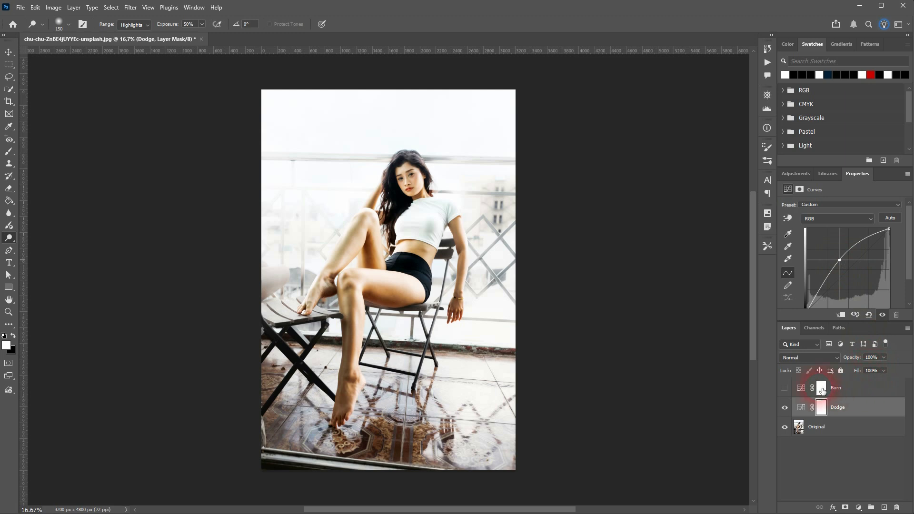
pyautogui.click(788, 416)
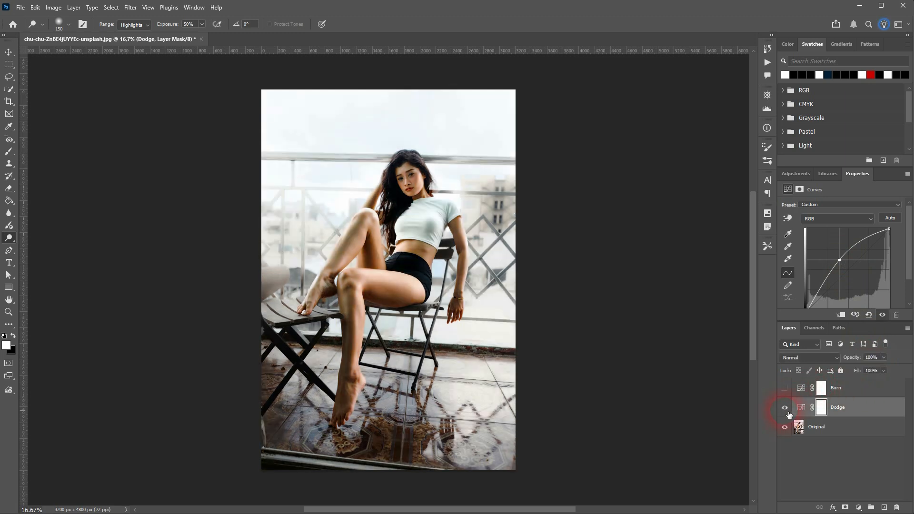
pyautogui.click(790, 416)
# Step: Ease the Dodge curve down slightly, compare it, and invert its mask to black
pyautogui.moveTo(843, 265); pyautogui.dragTo(845, 269)
pyautogui.click(785, 415)
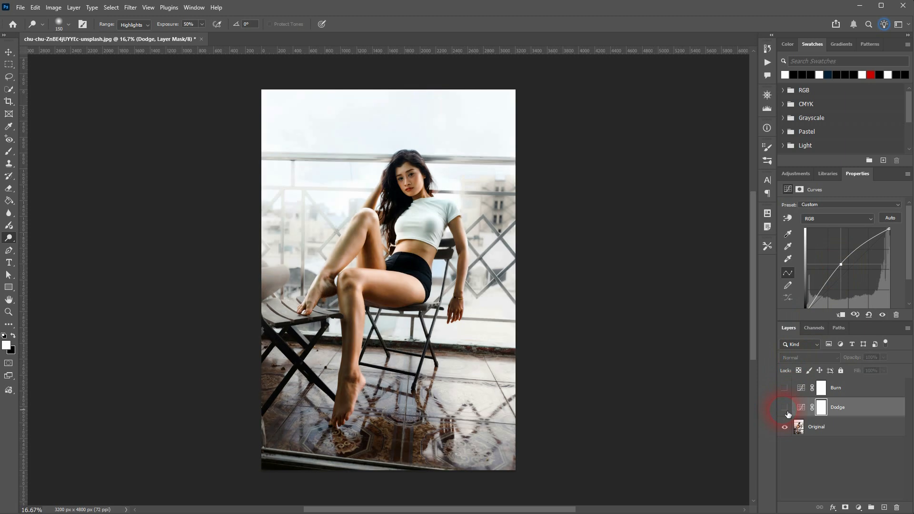
pyautogui.click(788, 414)
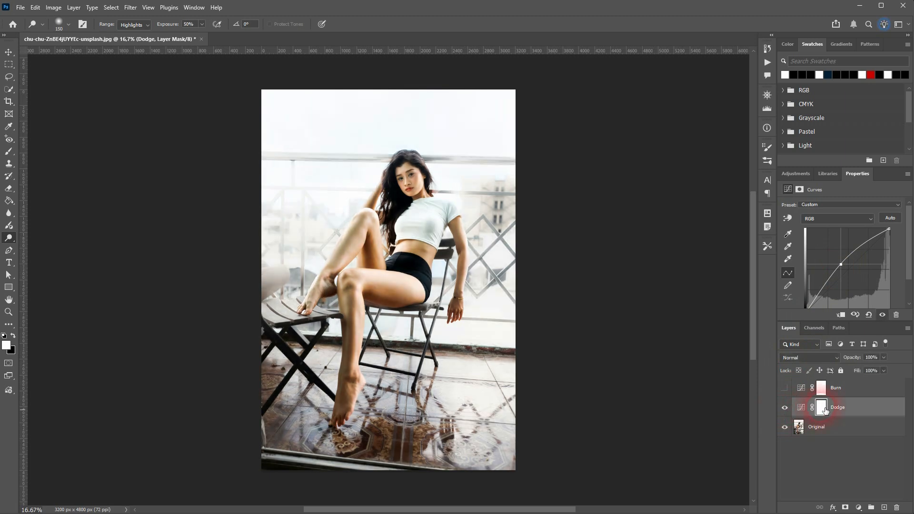
pyautogui.click(874, 418)
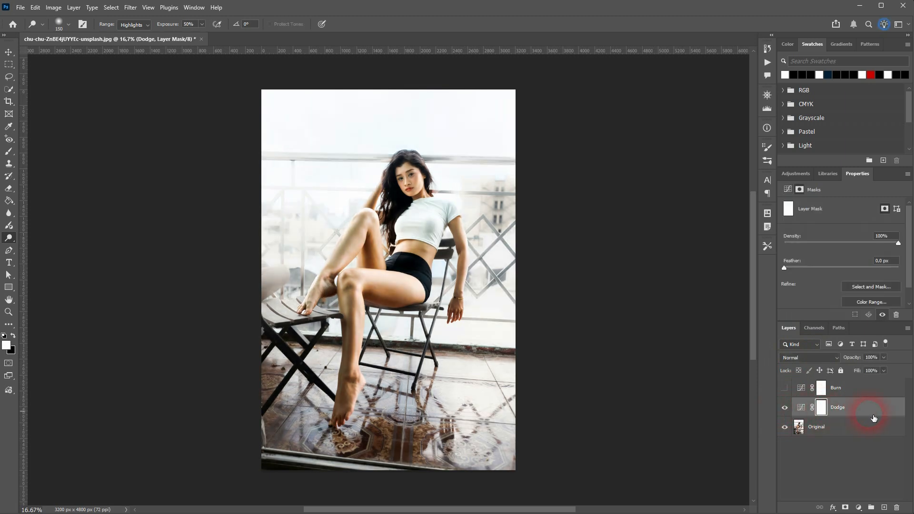
pyautogui.hotkey('ctrl', 'i')
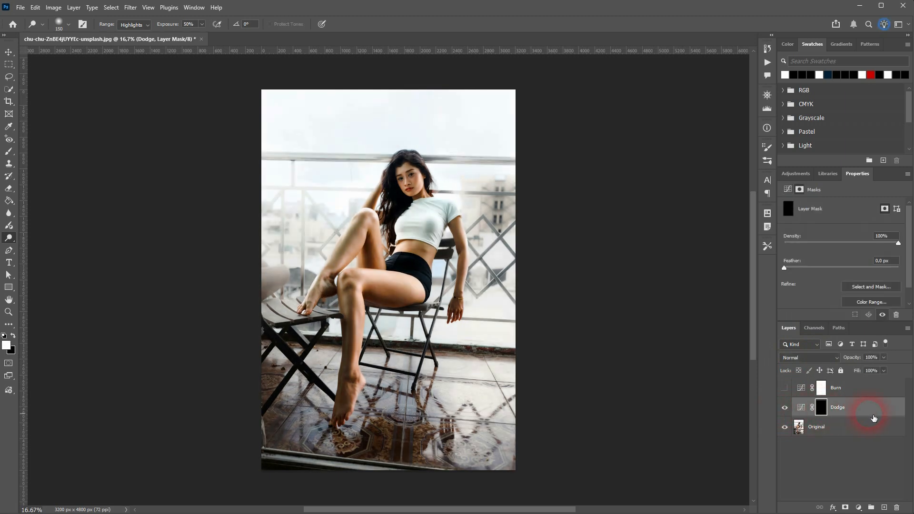
# Step: Pull the Burn layer's RGB curve down to darken the photo, then invert its mask to black
pyautogui.click(805, 392)
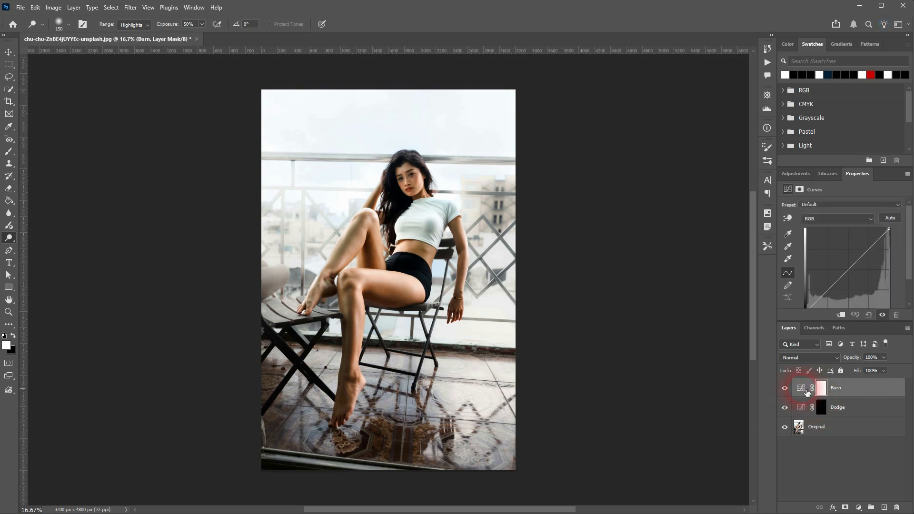
pyautogui.rightClick(10, 241)
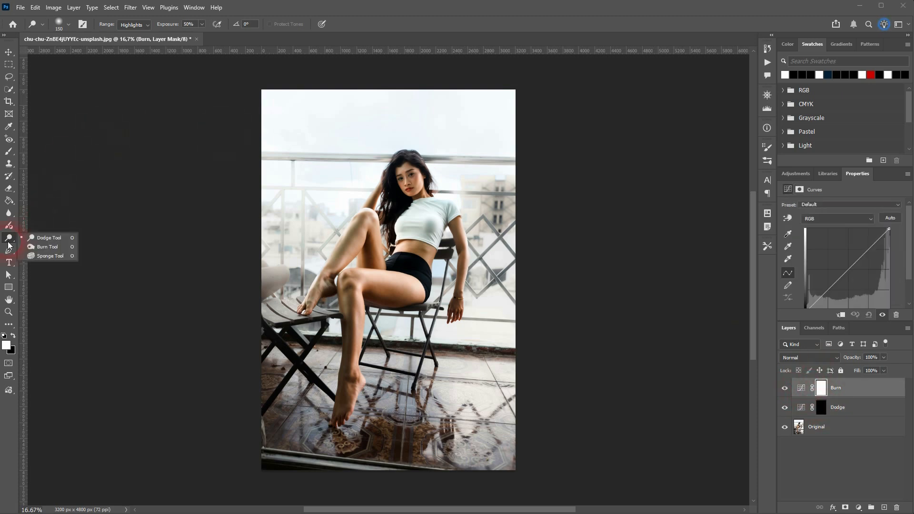
pyautogui.click(41, 250)
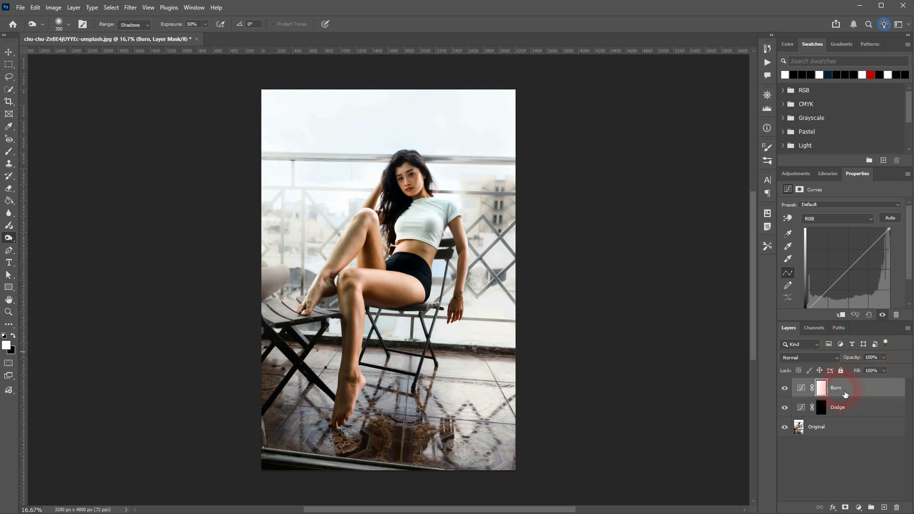
pyautogui.moveTo(855, 270); pyautogui.dragTo(854, 278)
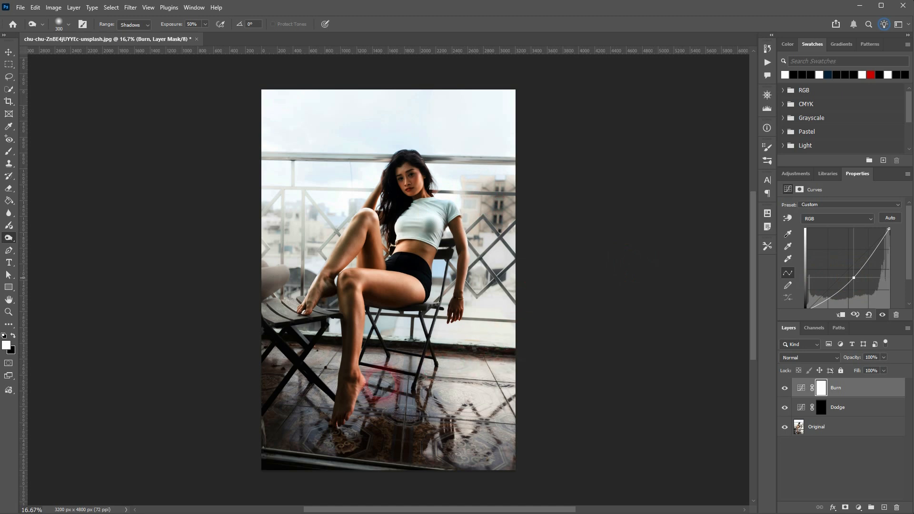
pyautogui.moveTo(861, 284)
pyautogui.mouseDown()
pyautogui.moveTo(854, 280)
pyautogui.moveTo(865, 283)
pyautogui.mouseUp()
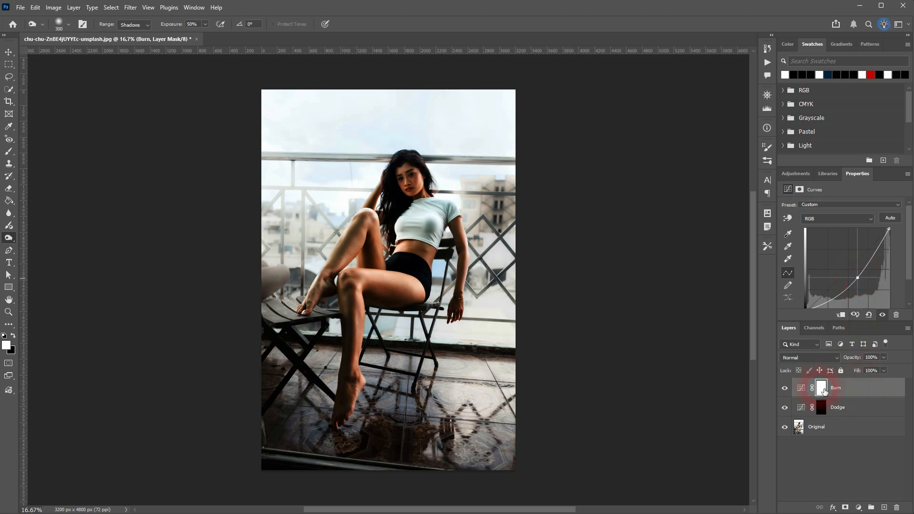
pyautogui.click(821, 388)
pyautogui.hotkey('ctrl', 'i')
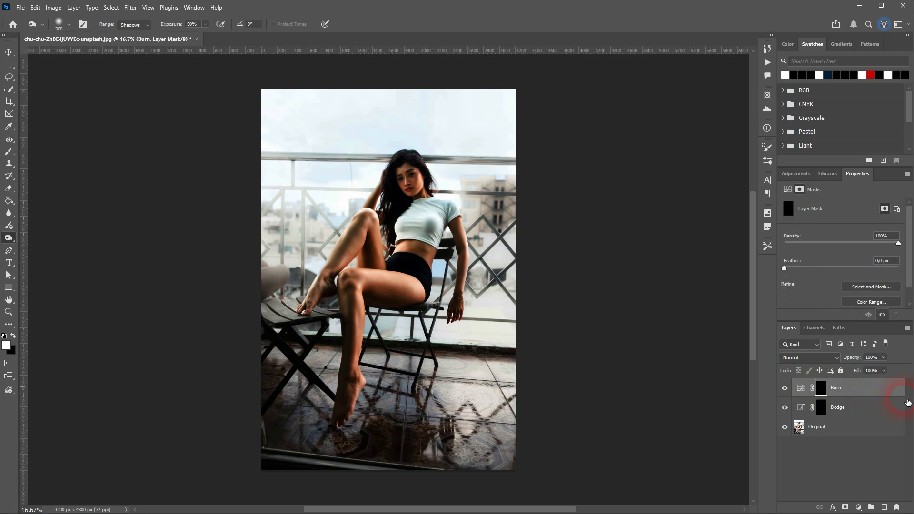
# Step: With the Brush tool, paint white on the Dodge mask over her arm
pyautogui.click(822, 410)
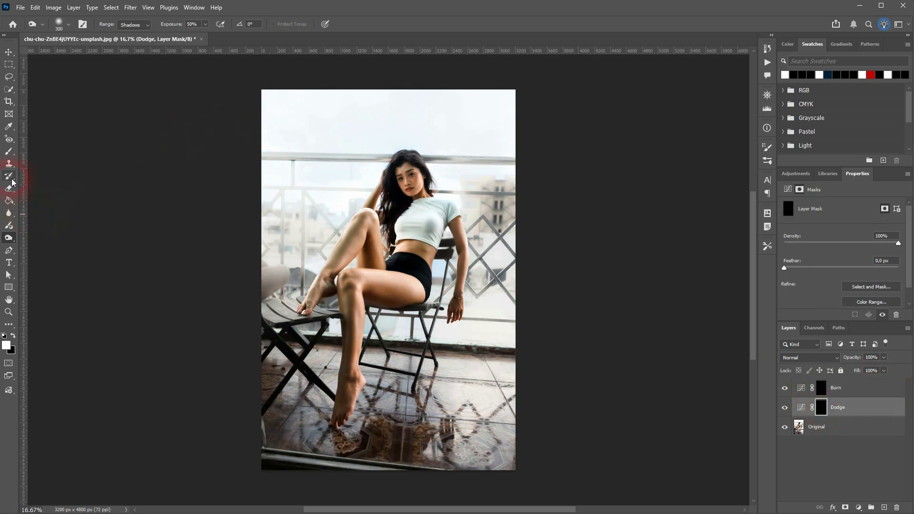
pyautogui.rightClick(10, 151)
pyautogui.click(57, 150)
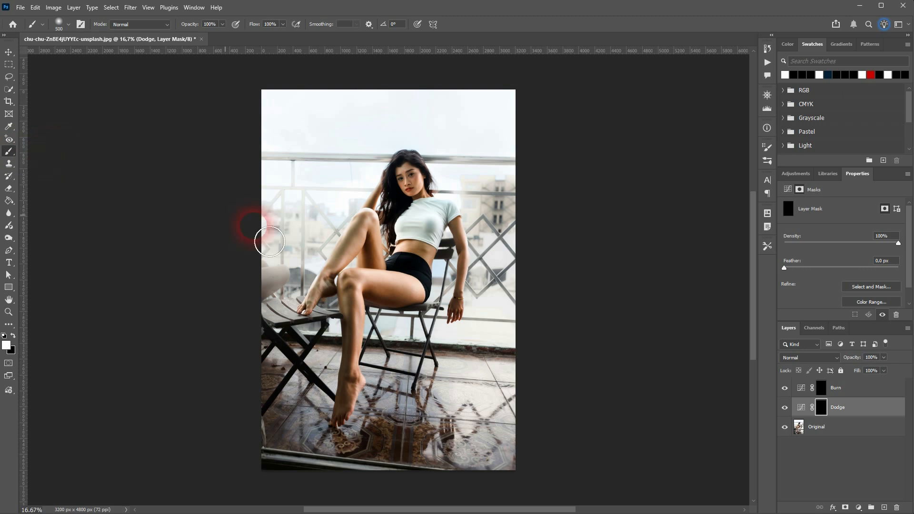
pyautogui.click(803, 410)
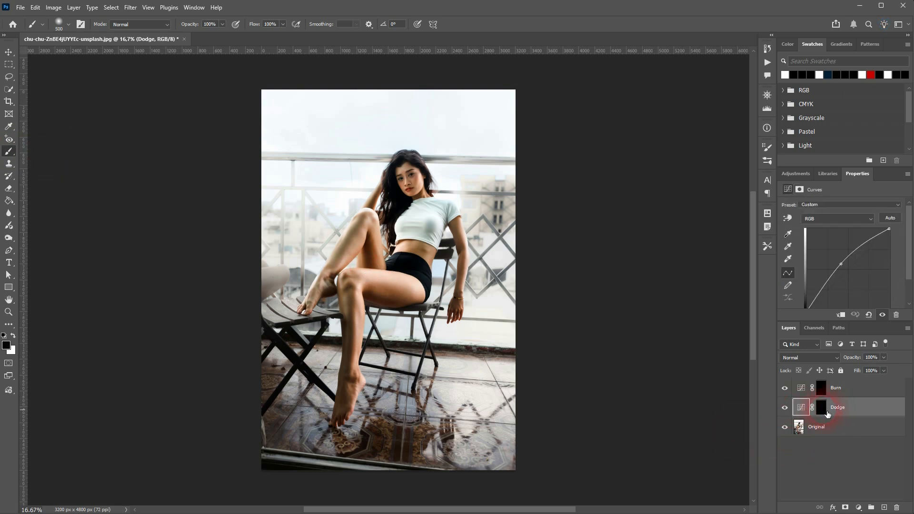
pyautogui.click(823, 409)
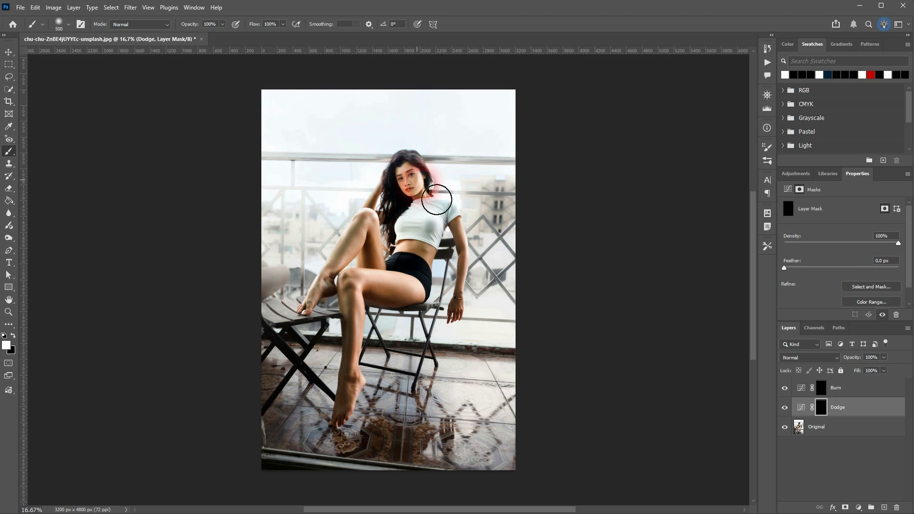
pyautogui.moveTo(476, 265)
pyautogui.mouseDown()
pyautogui.moveTo(474, 334)
pyautogui.moveTo(474, 269)
pyautogui.moveTo(460, 230)
pyautogui.moveTo(433, 301)
pyautogui.moveTo(355, 321)
pyautogui.moveTo(367, 380)
pyautogui.moveTo(360, 438)
pyautogui.moveTo(378, 267)
pyautogui.moveTo(323, 320)
pyautogui.moveTo(387, 237)
pyautogui.moveTo(405, 293)
pyautogui.moveTo(441, 217)
pyautogui.moveTo(440, 265)
pyautogui.moveTo(414, 221)
pyautogui.moveTo(406, 243)
pyautogui.moveTo(410, 187)
pyautogui.moveTo(388, 239)
pyautogui.moveTo(442, 261)
pyautogui.moveTo(370, 252)
pyautogui.moveTo(424, 252)
pyautogui.moveTo(424, 295)
pyautogui.moveTo(391, 300)
pyautogui.moveTo(410, 224)
pyautogui.moveTo(371, 293)
pyautogui.moveTo(446, 267)
pyautogui.moveTo(426, 239)
pyautogui.moveTo(393, 273)
pyautogui.moveTo(465, 301)
pyautogui.mouseUp()
# Step: View the Dodge mask alone, fill the grey spot near the finger, compare, then target the Burn mask
pyautogui.click(834, 410)
pyautogui.keyDown('alt'); pyautogui.click(825, 410); pyautogui.keyUp('alt')
pyautogui.click(839, 408)
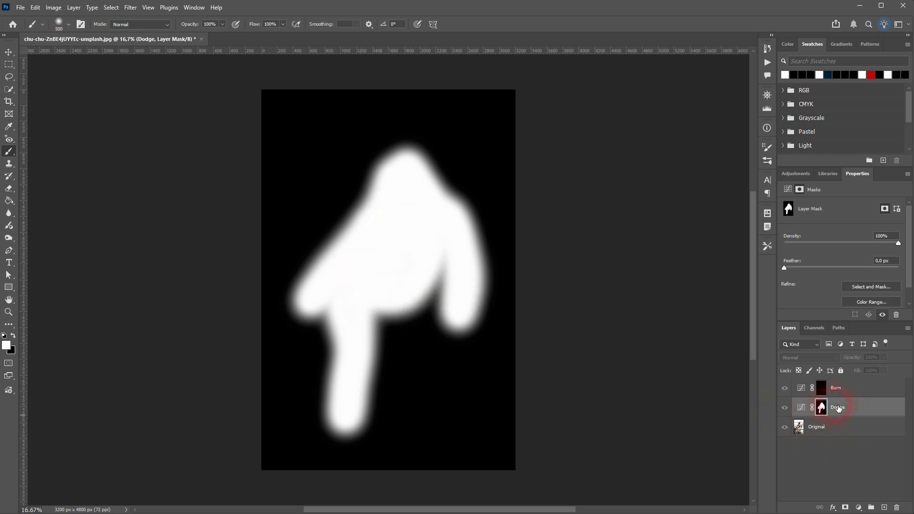
pyautogui.keyDown('alt'); pyautogui.click(823, 410); pyautogui.keyUp('alt')
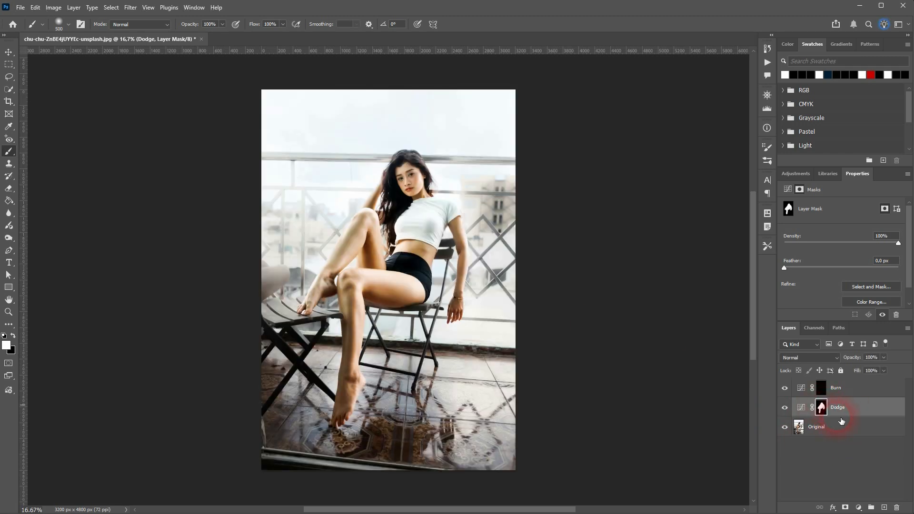
pyautogui.click(792, 414)
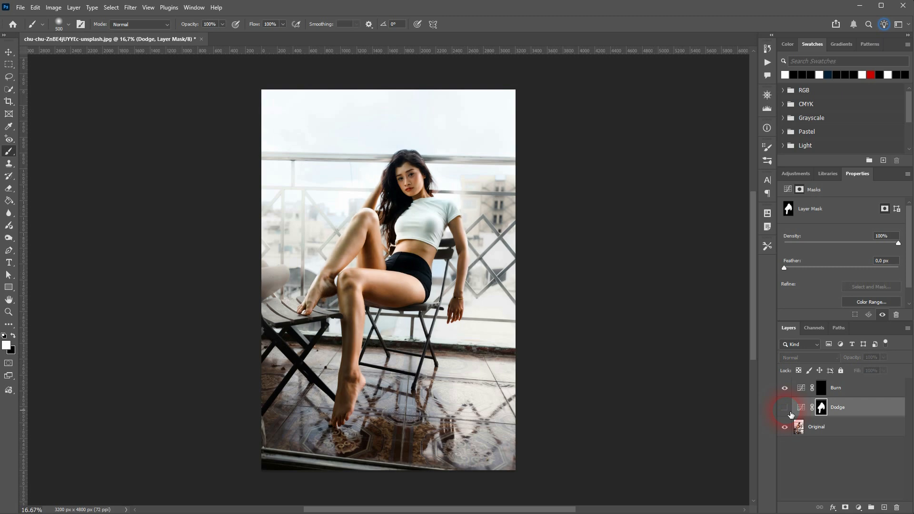
pyautogui.click(792, 413)
pyautogui.click(792, 413)
pyautogui.click(792, 413)
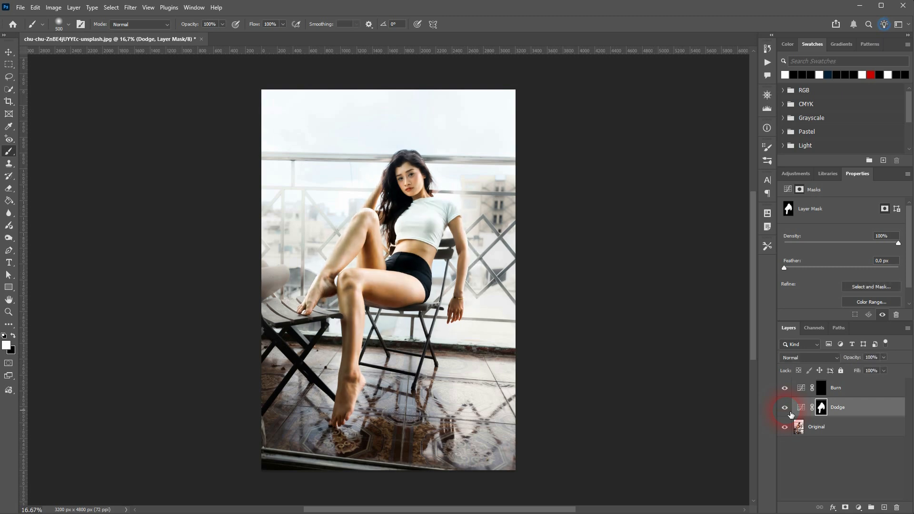
pyautogui.click(823, 388)
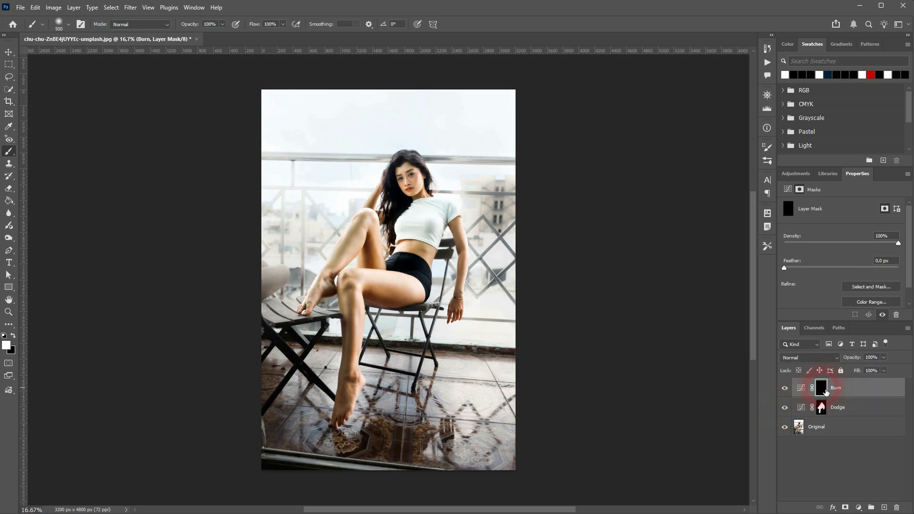
pyautogui.click(320, 120)
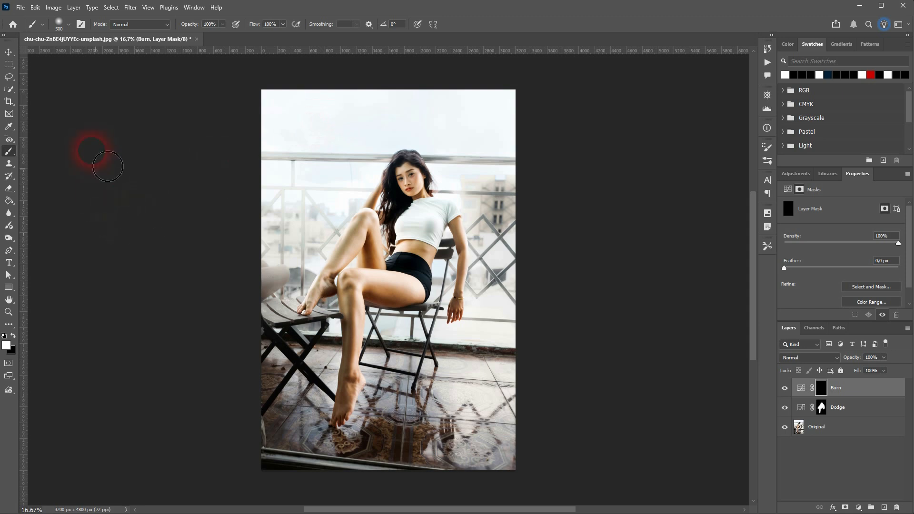
# Step: Set the brush to 1000 px and paint the Burn mask over background, left side, stool and floor
pyautogui.click(60, 27)
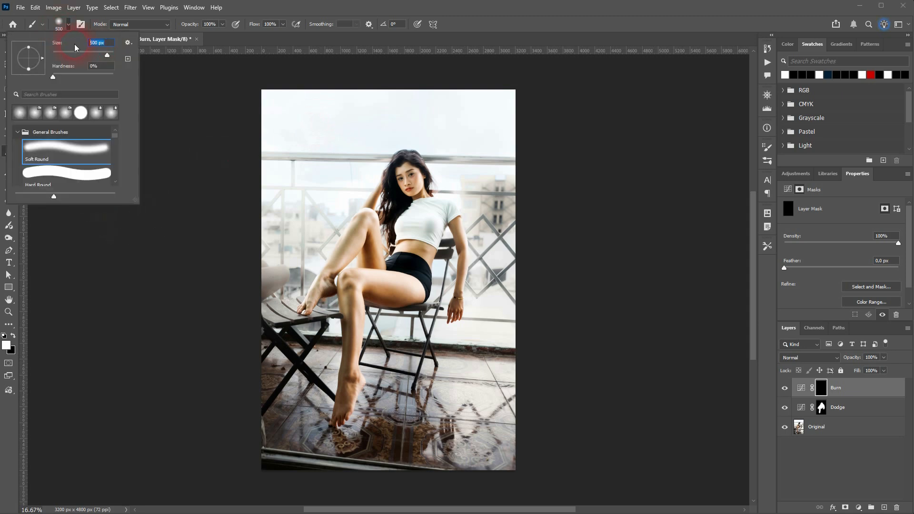
pyautogui.write('1000')
pyautogui.press('Return')
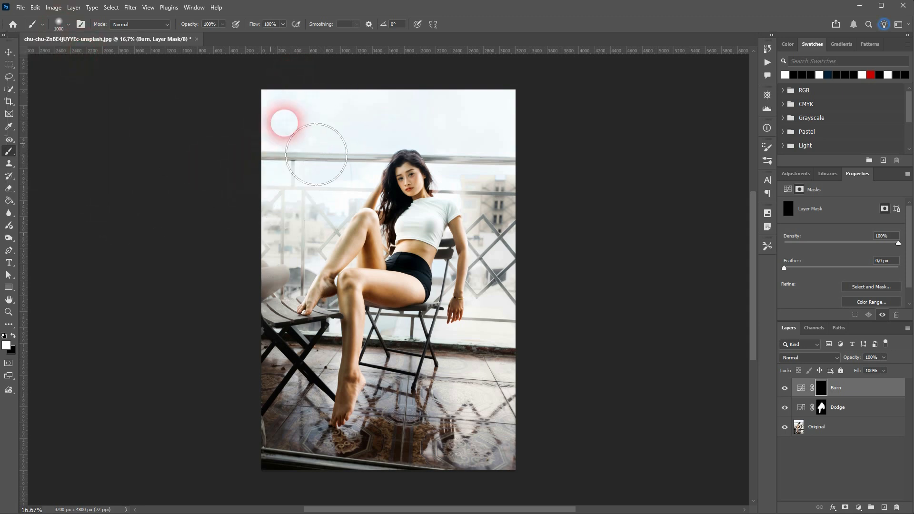
pyautogui.moveTo(391, 103)
pyautogui.mouseDown()
pyautogui.moveTo(367, 119)
pyautogui.moveTo(266, 276)
pyautogui.moveTo(284, 244)
pyautogui.mouseUp()
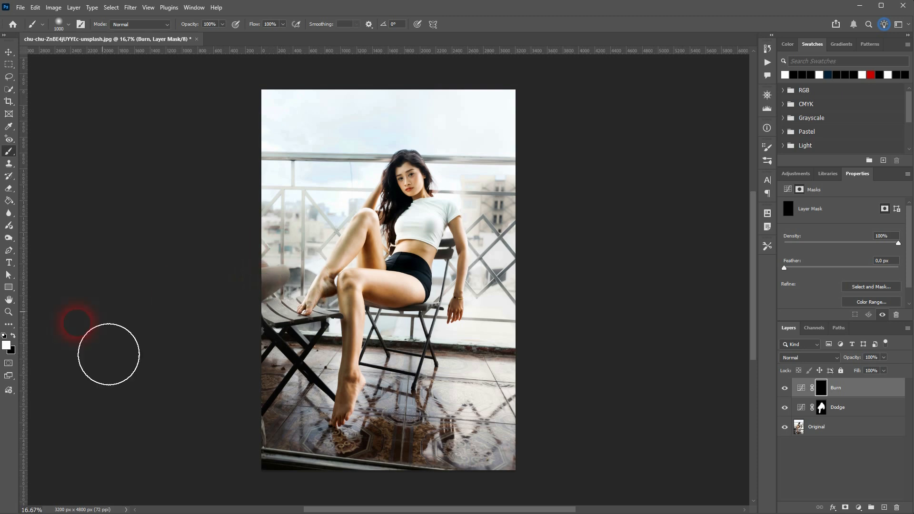
pyautogui.moveTo(311, 146)
pyautogui.mouseDown()
pyautogui.moveTo(266, 352)
pyautogui.moveTo(301, 341)
pyautogui.moveTo(278, 476)
pyautogui.mouseUp()
pyautogui.moveTo(309, 507)
pyautogui.mouseDown()
pyautogui.moveTo(323, 400)
pyautogui.moveTo(330, 417)
pyautogui.moveTo(342, 353)
pyautogui.moveTo(330, 420)
pyautogui.moveTo(340, 484)
pyautogui.moveTo(384, 482)
pyautogui.moveTo(424, 428)
pyautogui.moveTo(413, 360)
pyautogui.moveTo(467, 400)
pyautogui.moveTo(473, 490)
pyautogui.moveTo(528, 370)
pyautogui.moveTo(520, 493)
pyautogui.moveTo(515, 451)
pyautogui.moveTo(476, 402)
pyautogui.moveTo(502, 381)
pyautogui.moveTo(510, 421)
pyautogui.moveTo(537, 305)
pyautogui.moveTo(534, 216)
pyautogui.moveTo(536, 233)
pyautogui.moveTo(486, 173)
pyautogui.moveTo(513, 136)
pyautogui.moveTo(331, 156)
pyautogui.moveTo(484, 128)
pyautogui.moveTo(543, 143)
pyautogui.moveTo(526, 183)
pyautogui.moveTo(464, 135)
pyautogui.moveTo(328, 228)
pyautogui.moveTo(394, 127)
pyautogui.moveTo(468, 161)
pyautogui.mouseUp()
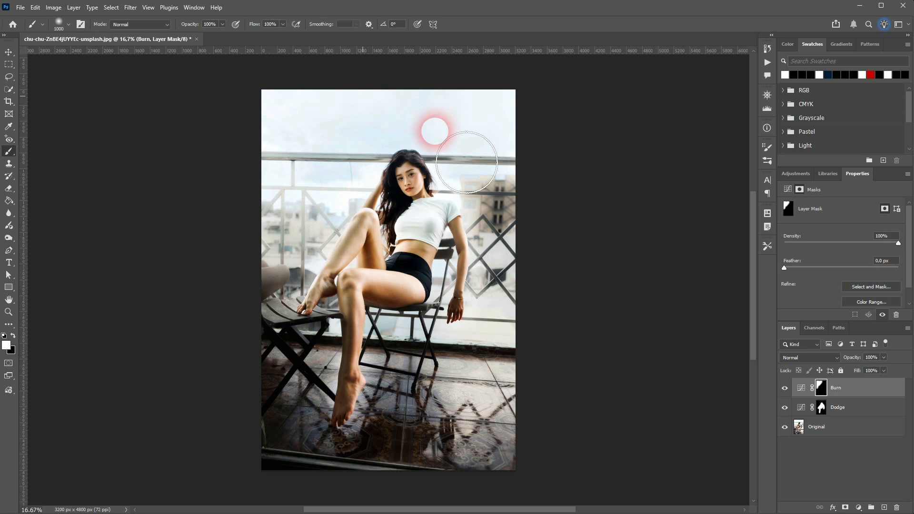
# Step: Check the Burn mask on its own, then reduce the brush size to 200 px
pyautogui.keyDown('alt'); pyautogui.click(824, 396); pyautogui.keyUp('alt')
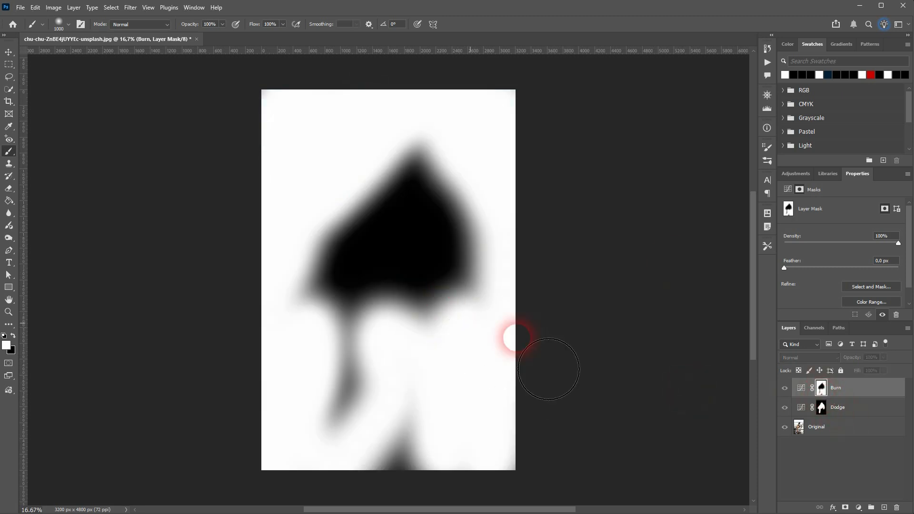
pyautogui.keyDown('alt'); pyautogui.click(822, 391); pyautogui.keyUp('alt')
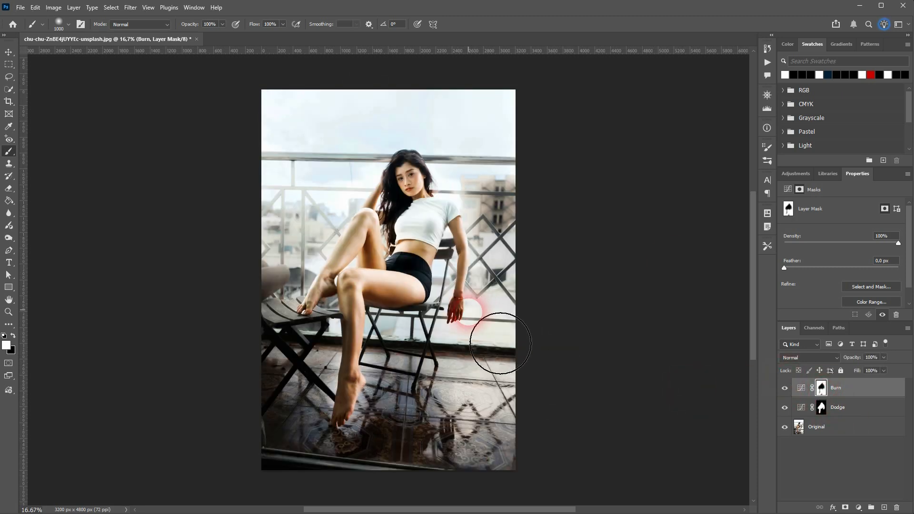
pyautogui.click(56, 29)
pyautogui.click(95, 44)
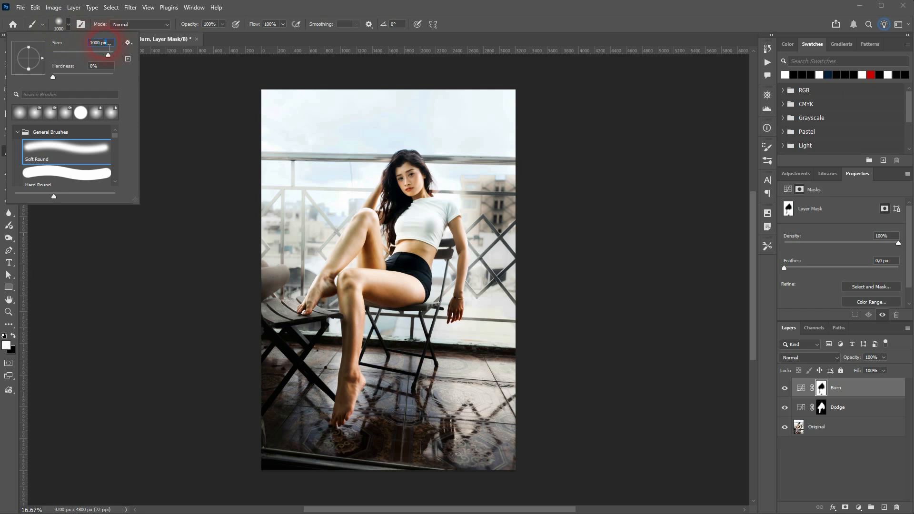
pyautogui.moveTo(110, 48); pyautogui.dragTo(63, 50)
pyautogui.write('200')
pyautogui.press('Return')
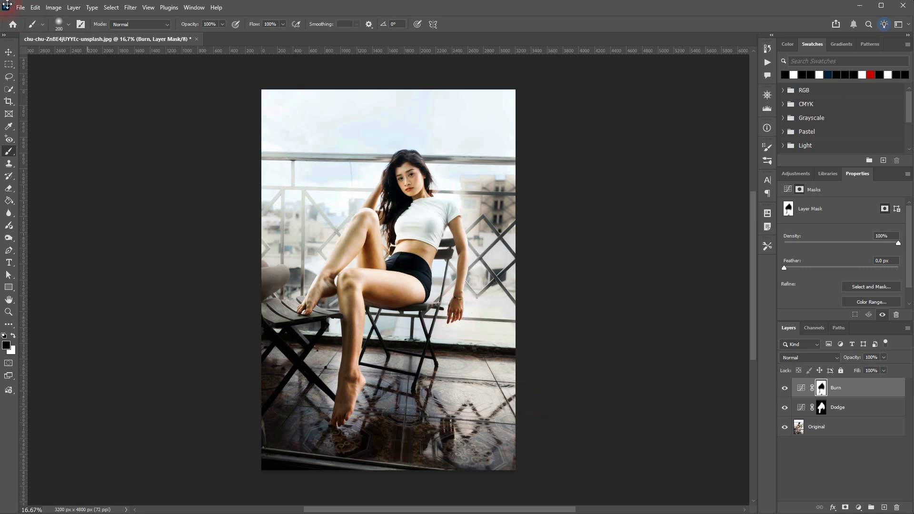
# Step: Apply the merged image onto the Dodge mask using Image > Apply Image with Multiply
pyautogui.click(8, 52)
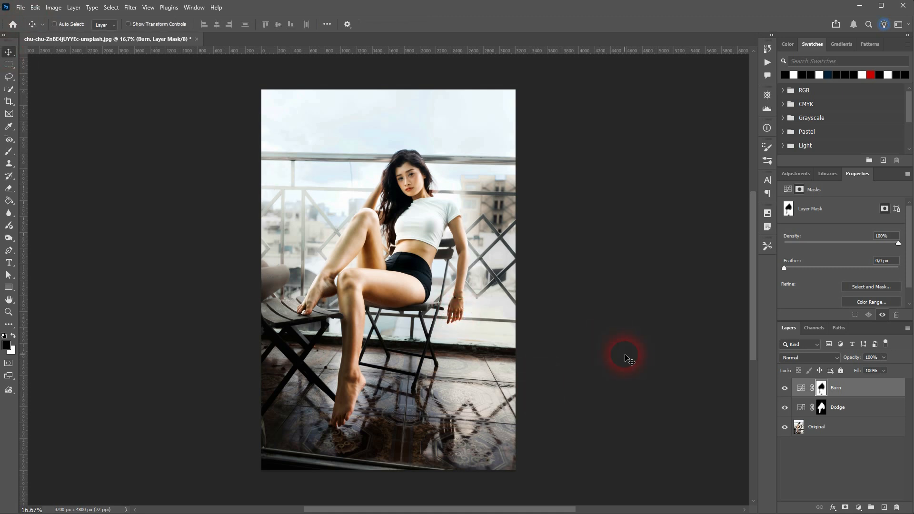
pyautogui.click(787, 390)
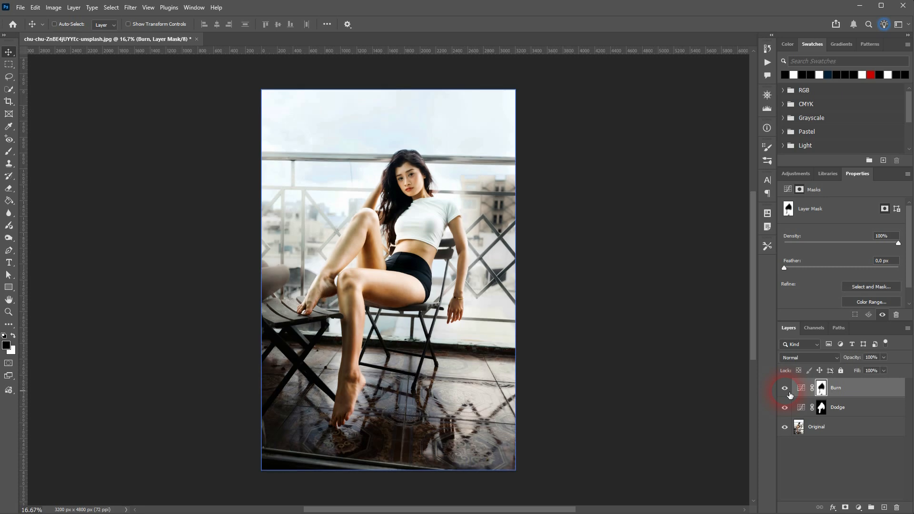
pyautogui.click(787, 410)
pyautogui.click(786, 411)
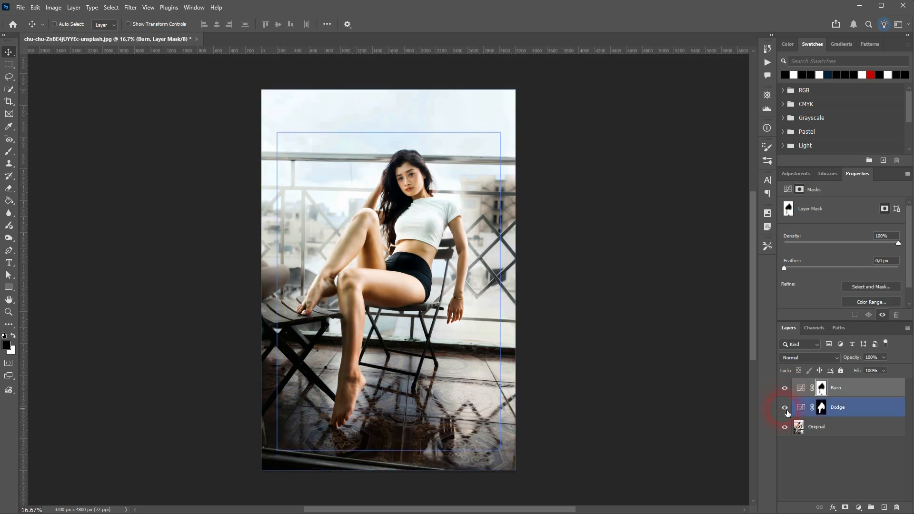
pyautogui.click(827, 414)
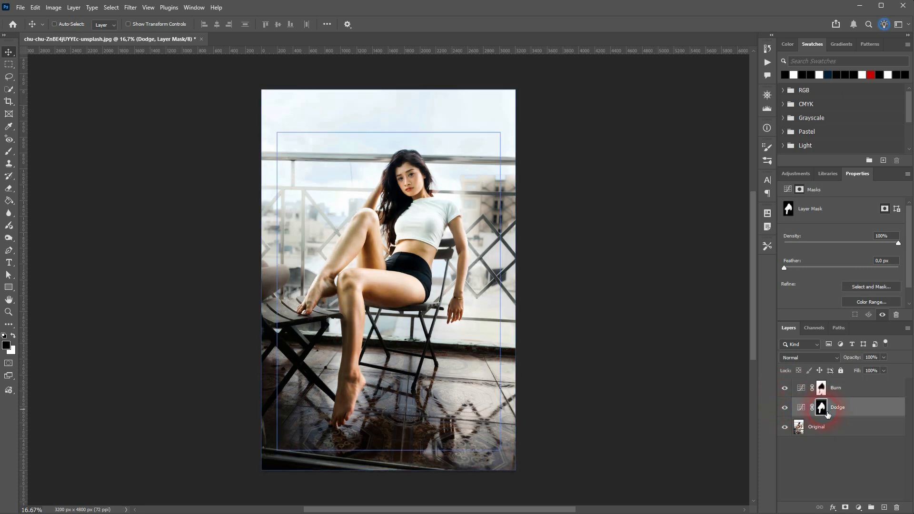
pyautogui.click(53, 7)
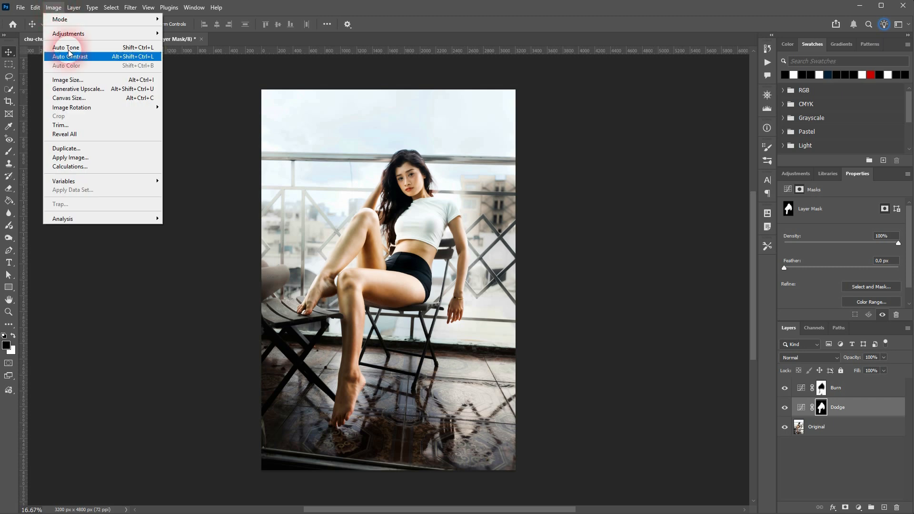
pyautogui.click(101, 157)
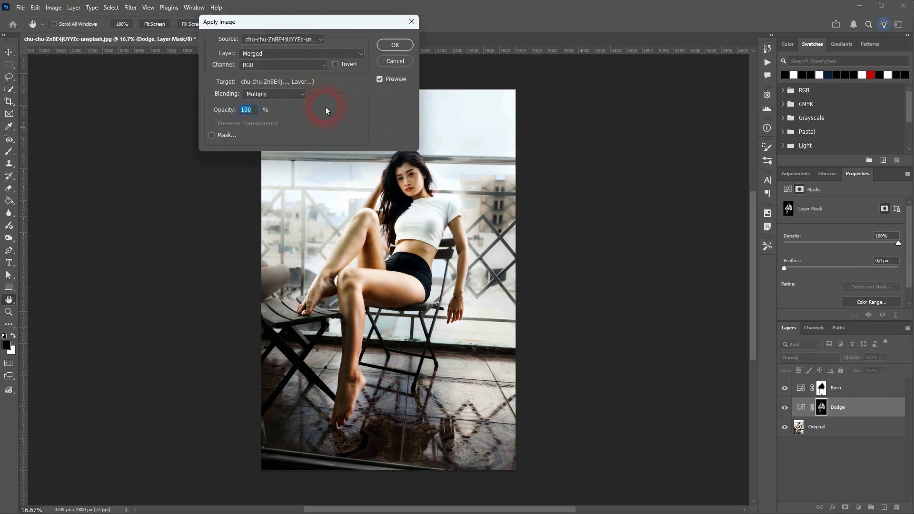
pyautogui.click(395, 45)
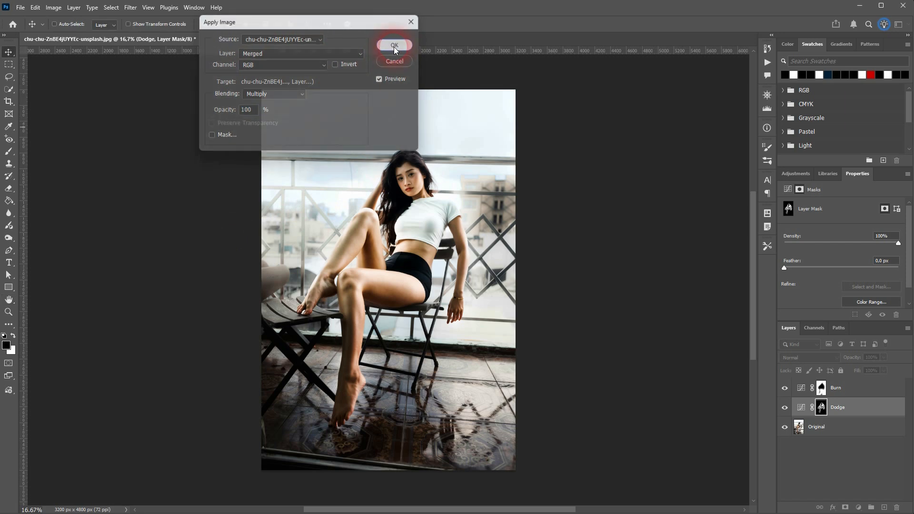
# Step: Apply an inverted copy of the merged image onto the Burn mask with Apply Image
pyautogui.click(822, 387)
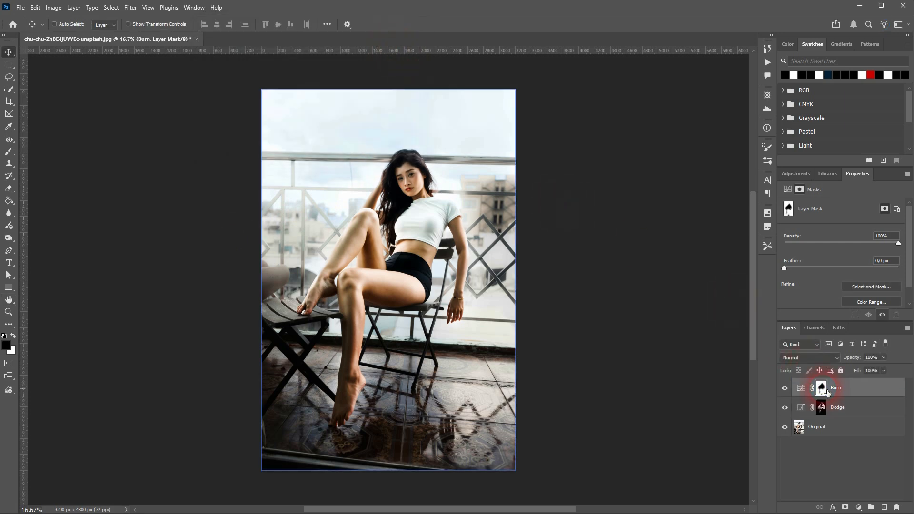
pyautogui.click(52, 7)
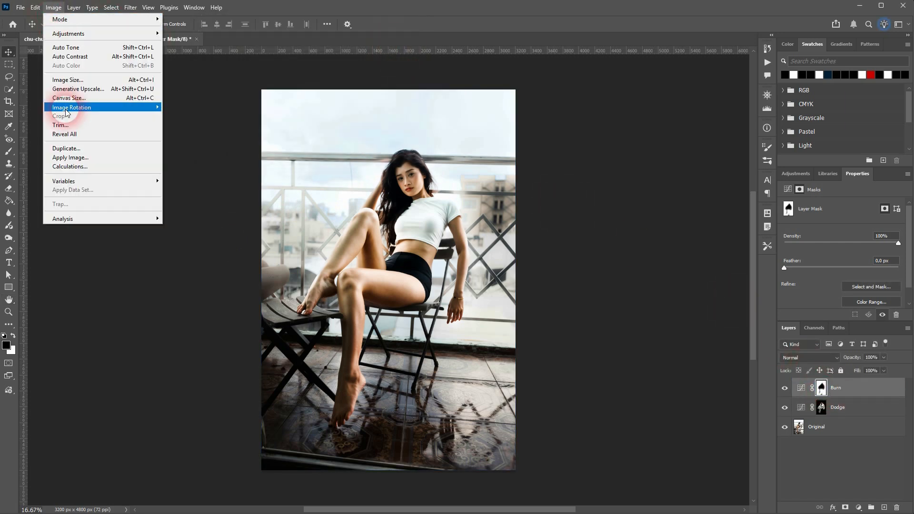
pyautogui.click(95, 156)
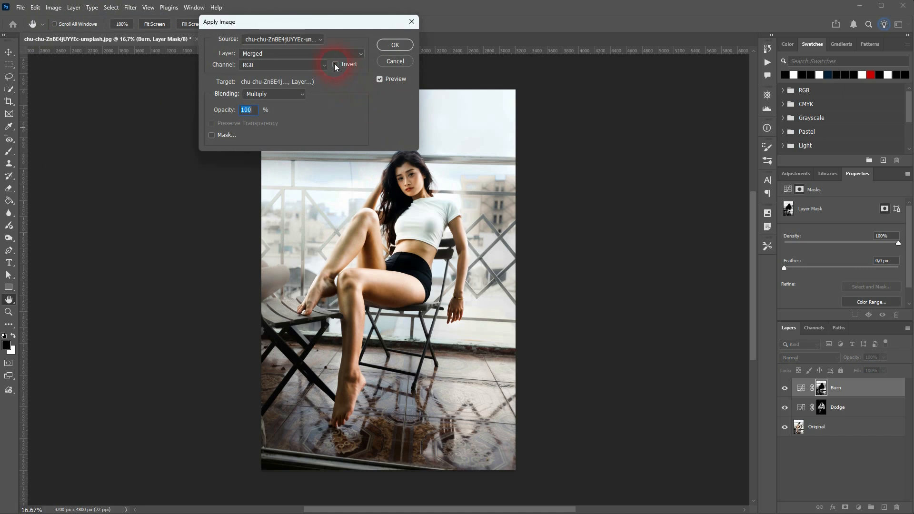
pyautogui.click(335, 64)
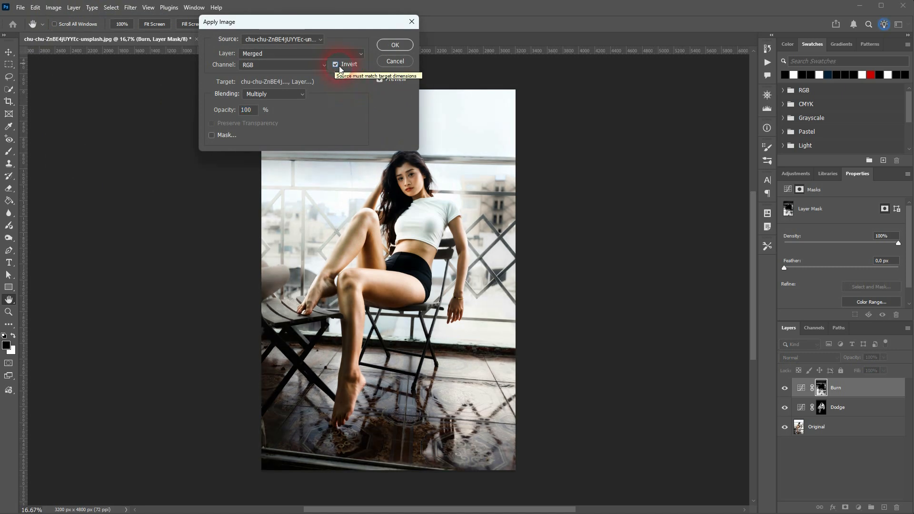
pyautogui.click(394, 47)
pyautogui.click(335, 64)
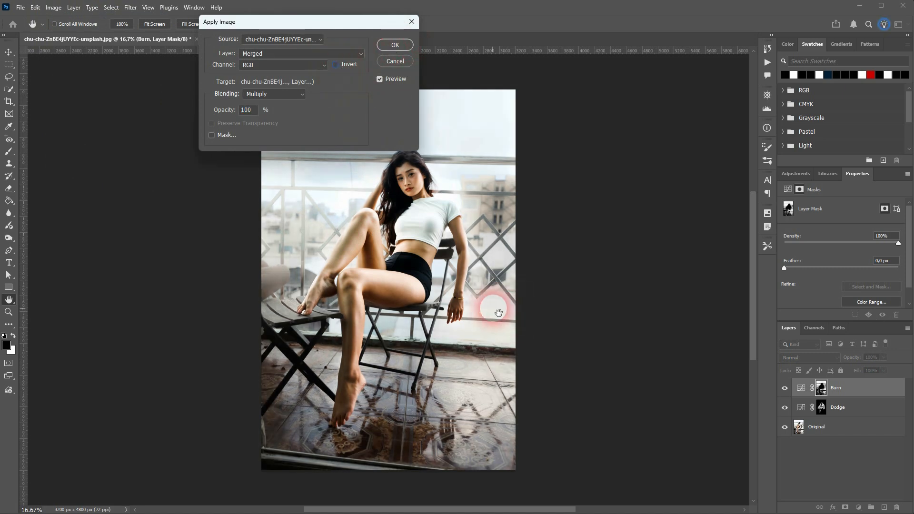
pyautogui.click(344, 65)
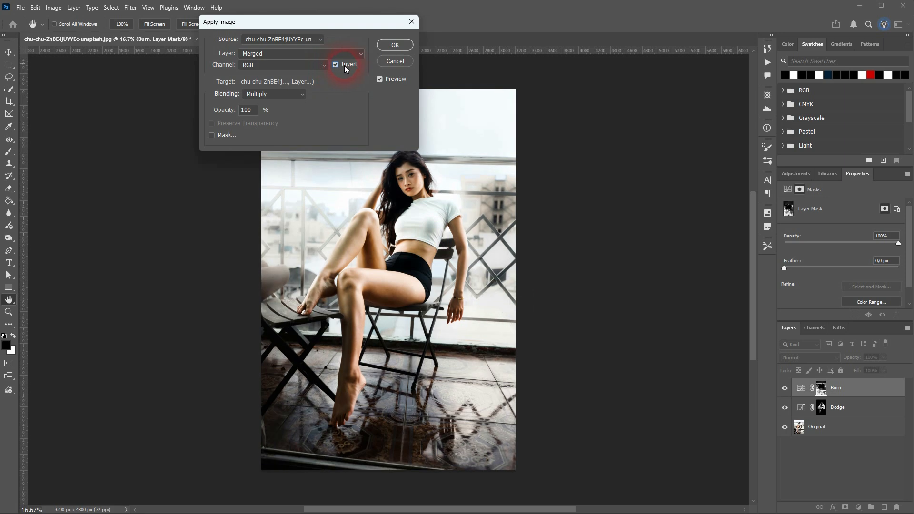
pyautogui.click(397, 44)
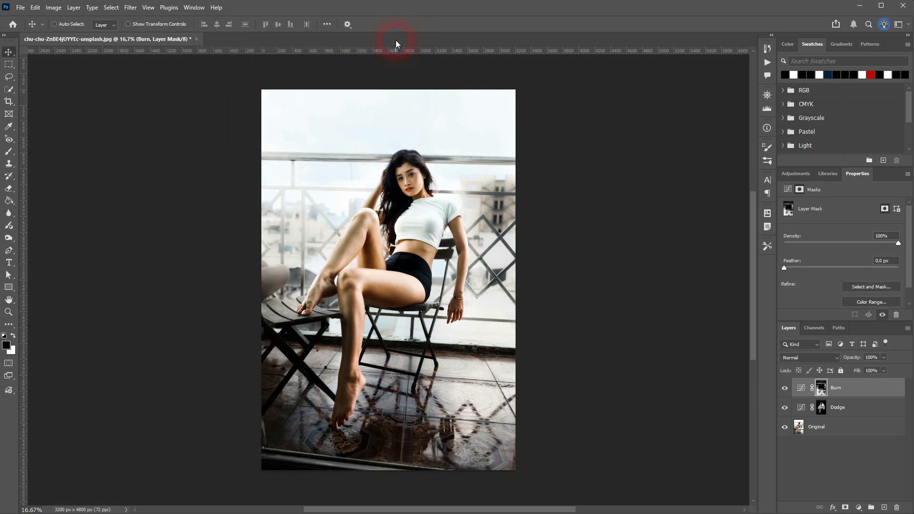
# Step: Compare against the Original photo alone, then brighten the Dodge curve slightly
pyautogui.click(798, 431)
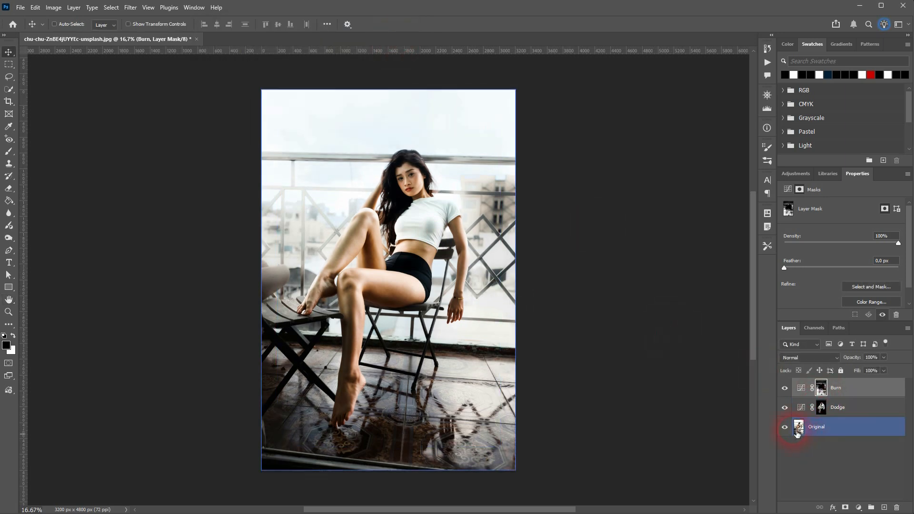
pyautogui.keyDown('alt'); pyautogui.click(786, 428); pyautogui.keyUp('alt')
pyautogui.keyDown('alt'); pyautogui.click(786, 428); pyautogui.keyUp('alt')
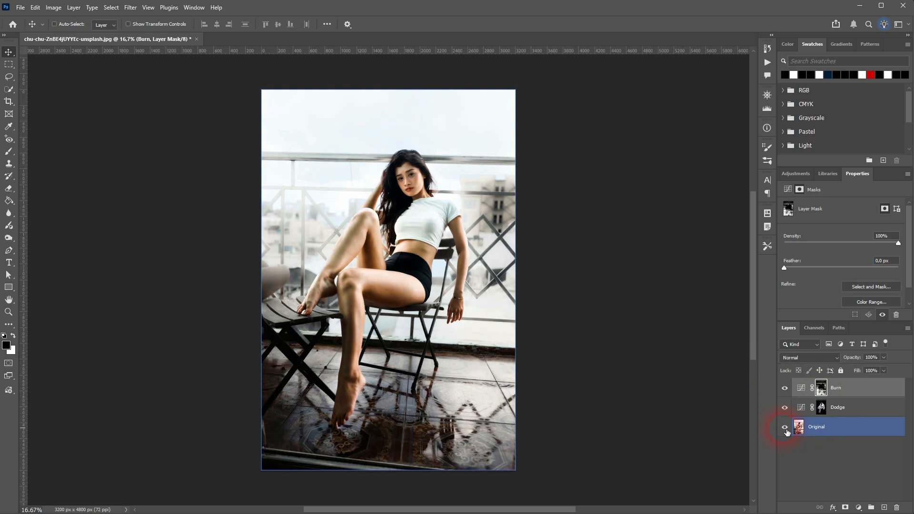
pyautogui.click(803, 408)
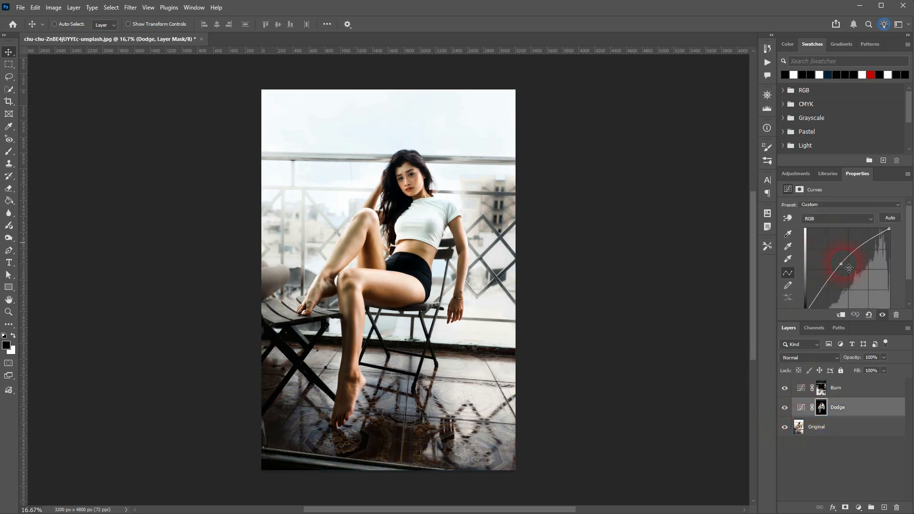
pyautogui.moveTo(846, 270)
pyautogui.mouseDown()
pyautogui.moveTo(827, 251)
pyautogui.moveTo(844, 272)
pyautogui.mouseUp()
# Step: Darken the Burn curve slightly and compare the result with the unedited Original photo
pyautogui.click(801, 391)
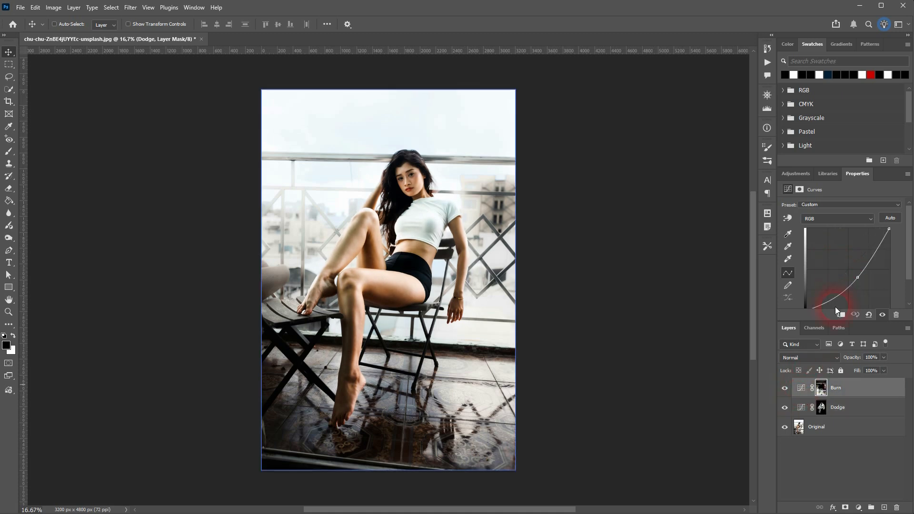
pyautogui.moveTo(862, 284); pyautogui.dragTo(861, 286)
pyautogui.click(837, 427)
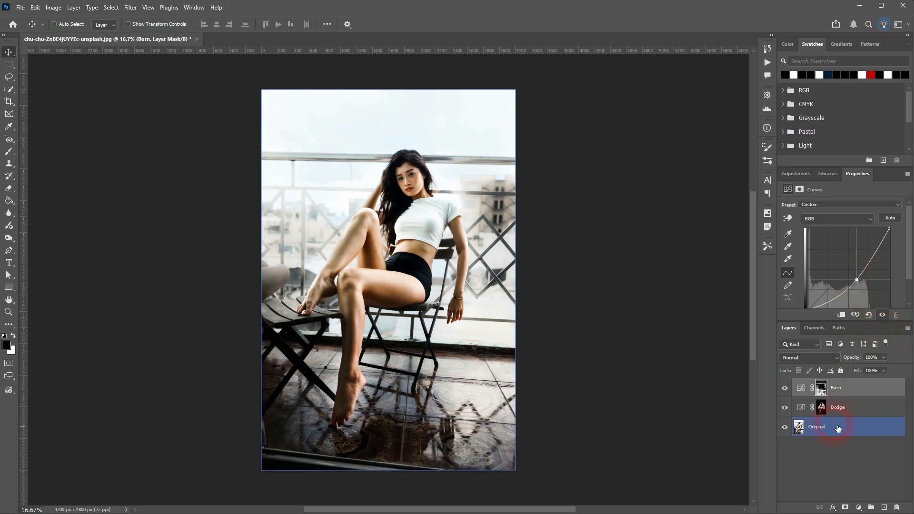
pyautogui.keyDown('alt'); pyautogui.click(786, 428); pyautogui.keyUp('alt')
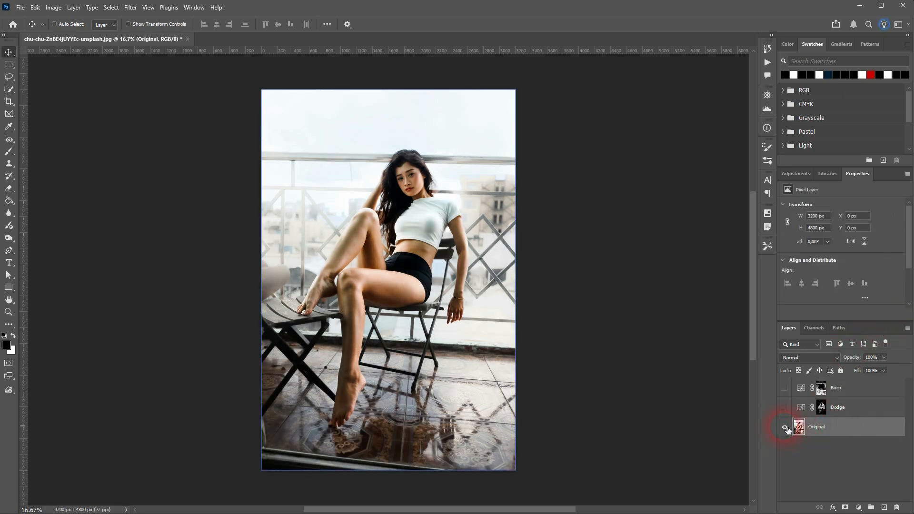
pyautogui.keyDown('alt'); pyautogui.click(785, 428); pyautogui.keyUp('alt')
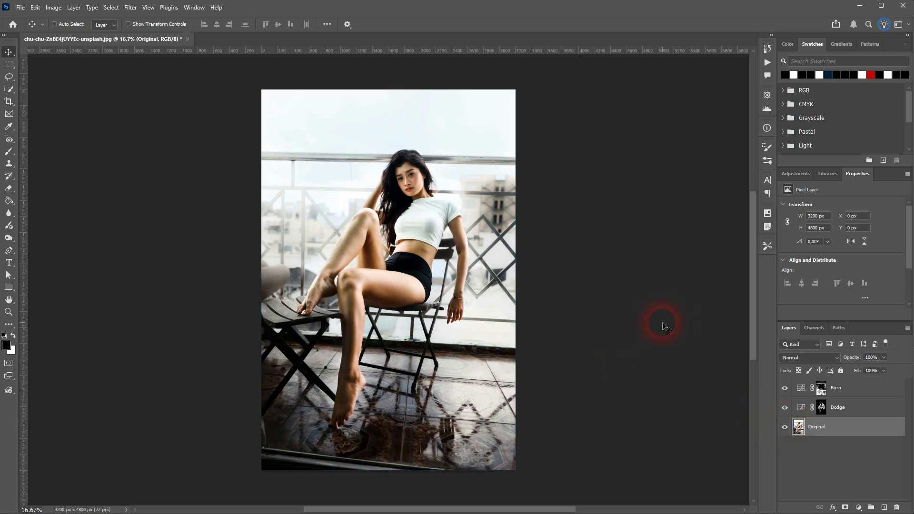
pyautogui.click(8, 238)
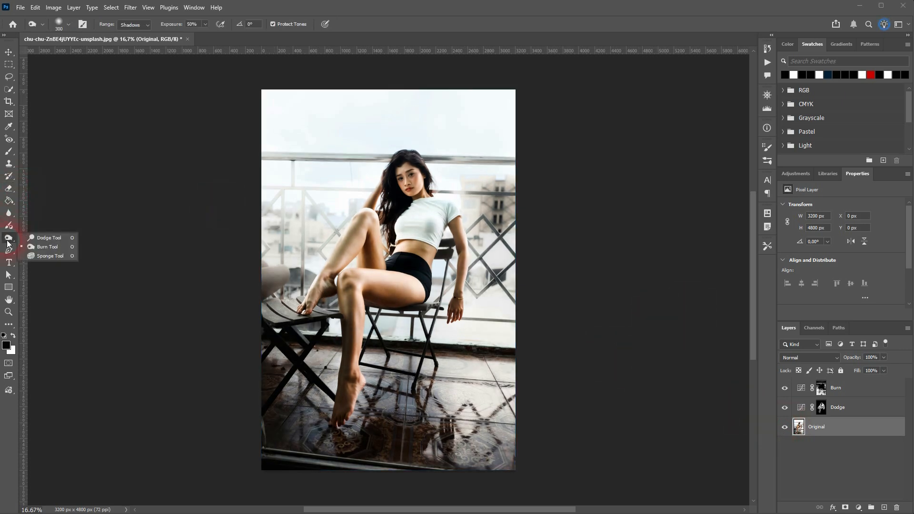